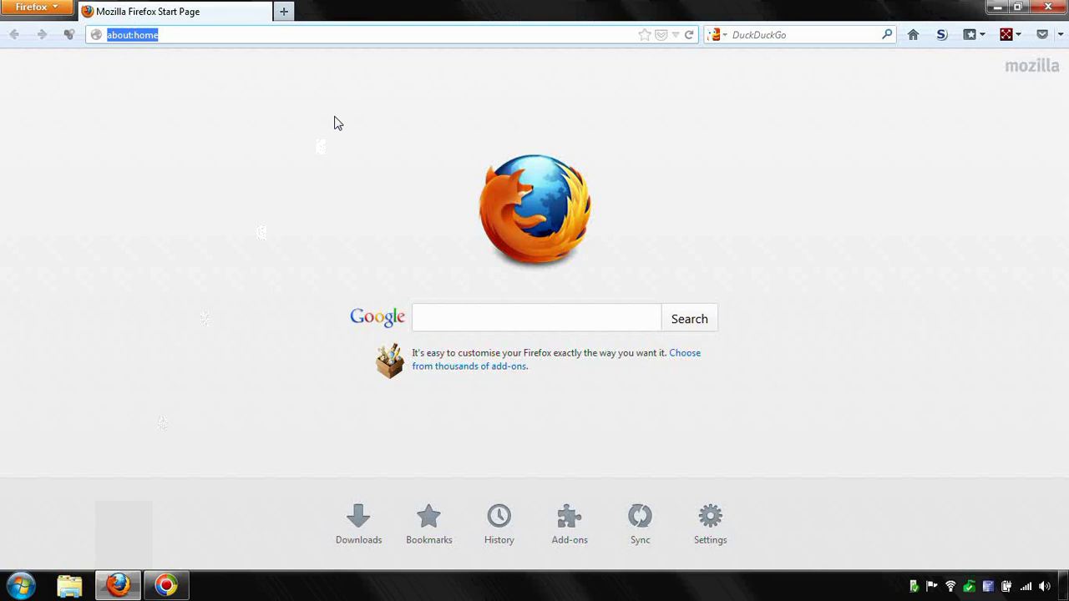
Load jitsi.org in Firefox from the address bar.
text(jitsi.org)
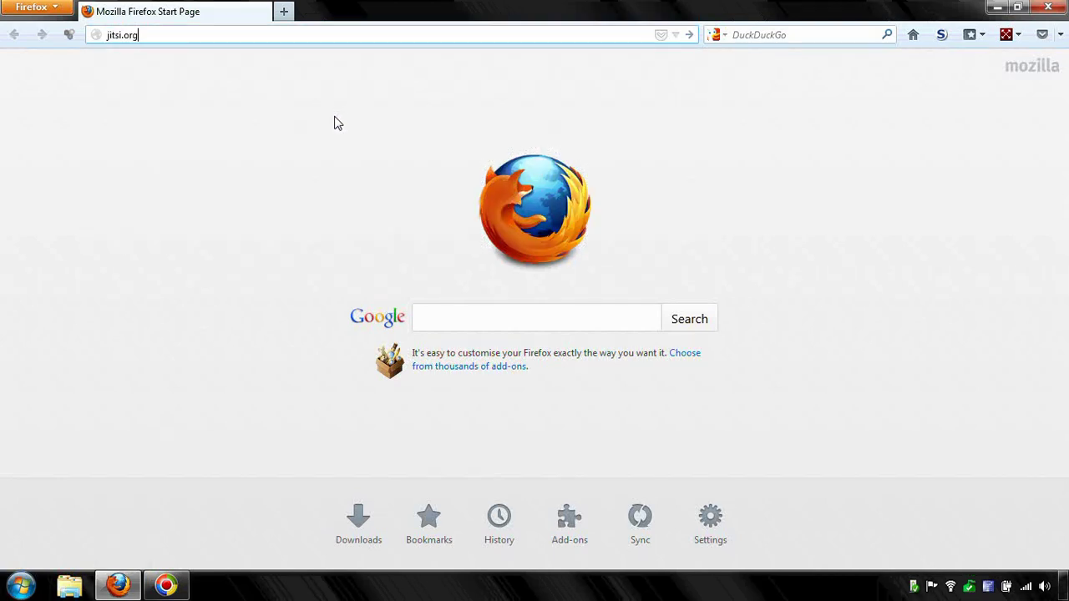
key(Return)
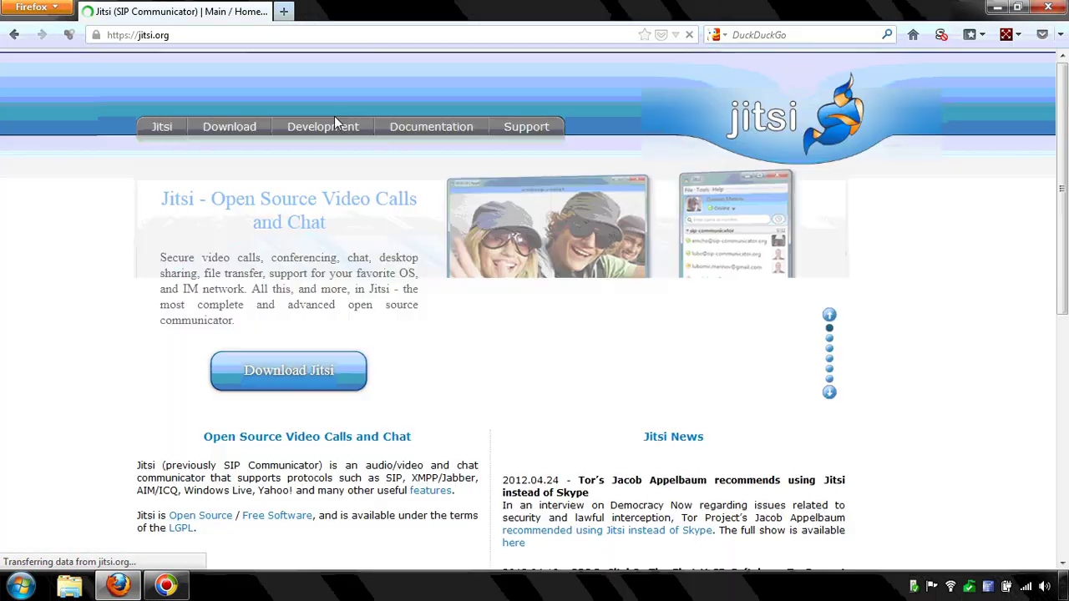
Go to Download Jitsi and open the Jitsi 1.1 nightly Microsoft Windows installers index.
mouse_move(323, 175)
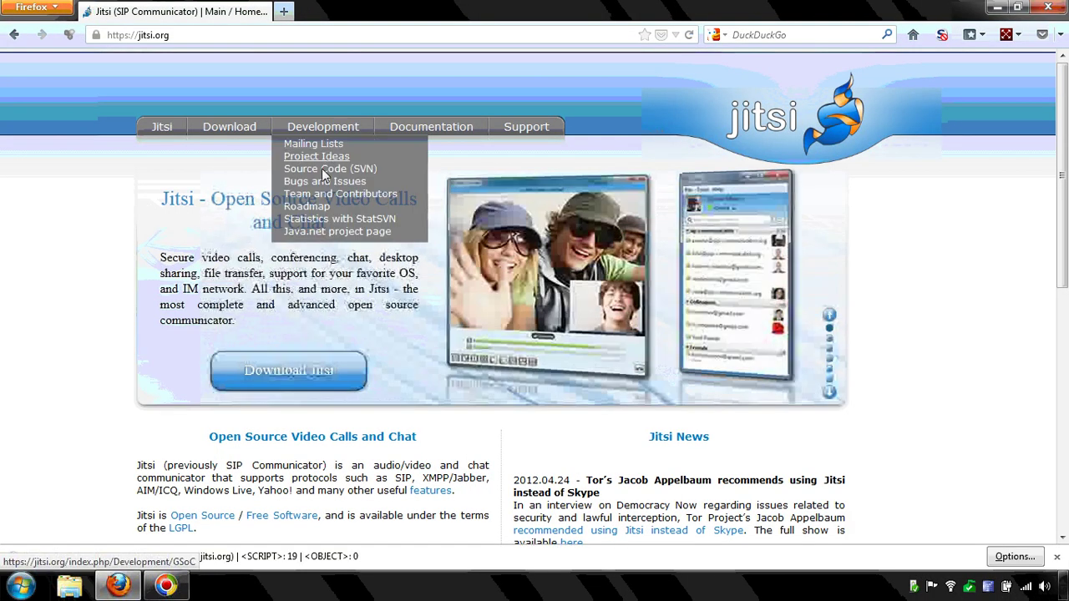
click(318, 373)
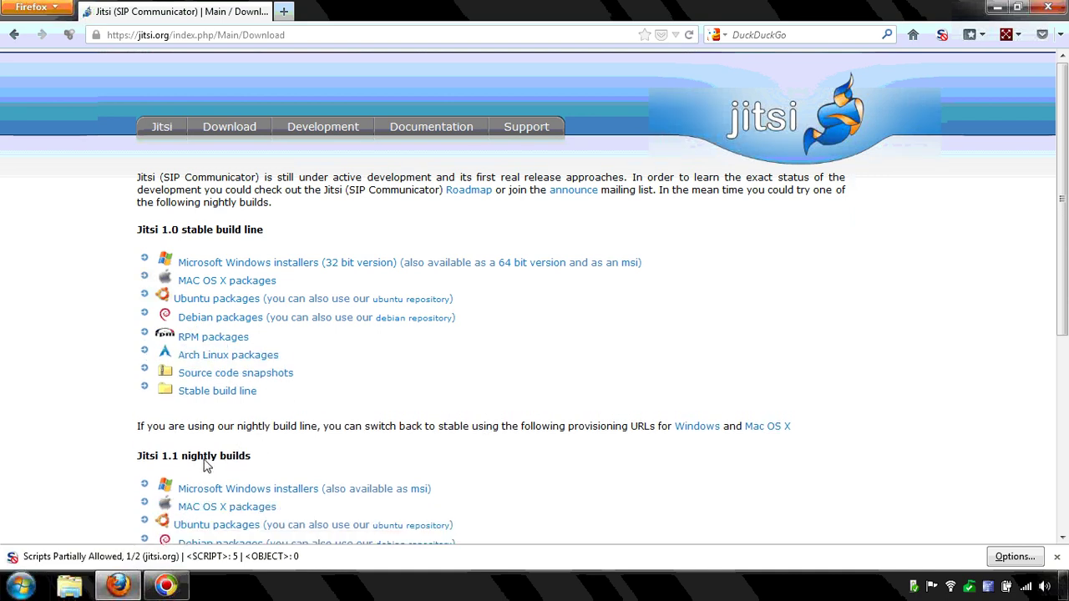
click(237, 494)
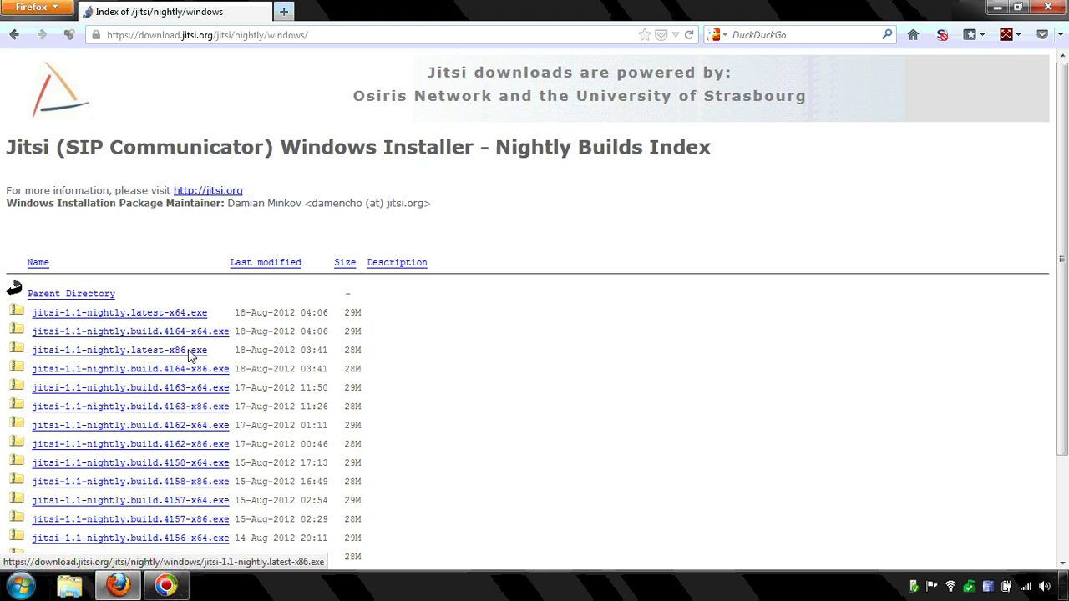
click(30, 586)
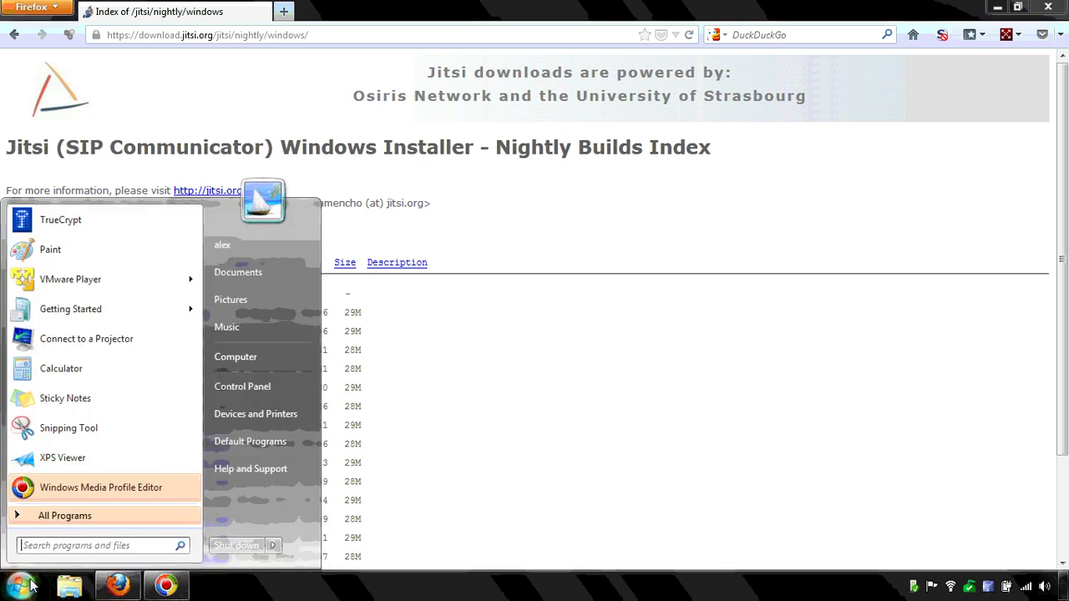
right_click(234, 364)
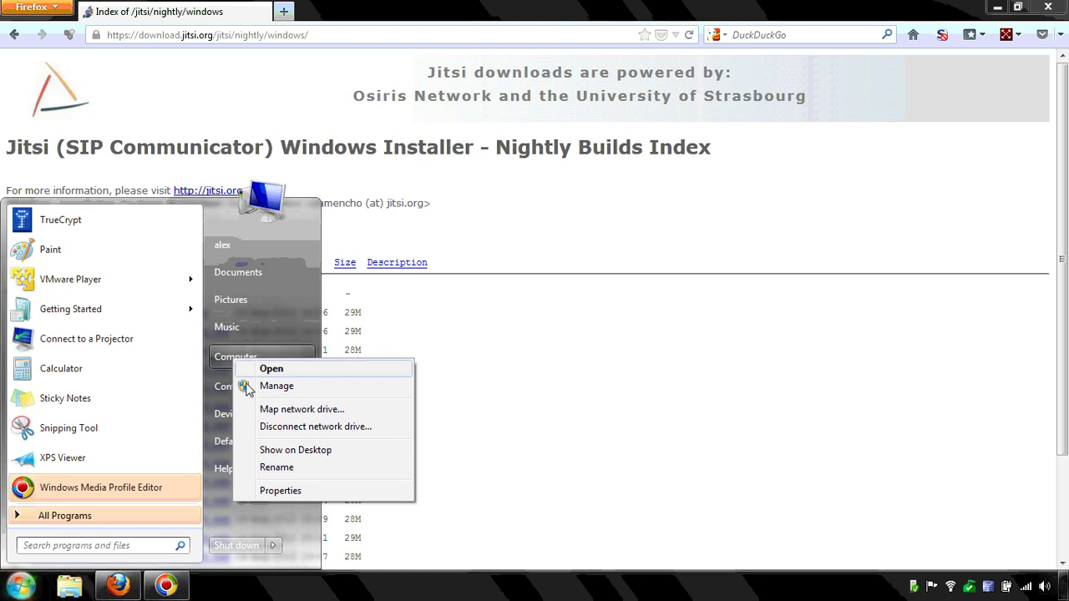
click(314, 493)
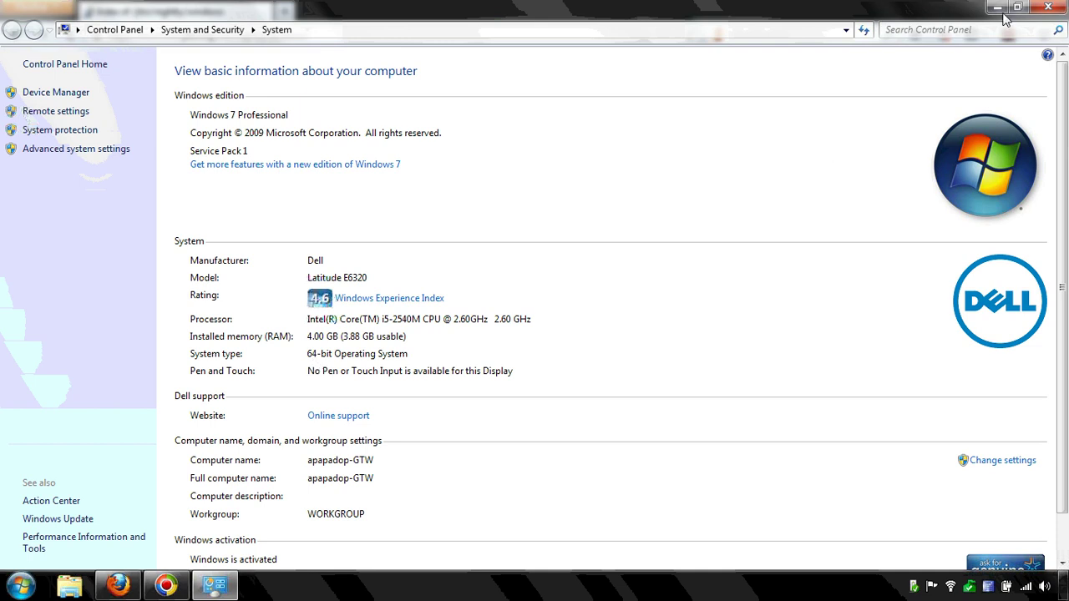
click(1050, 7)
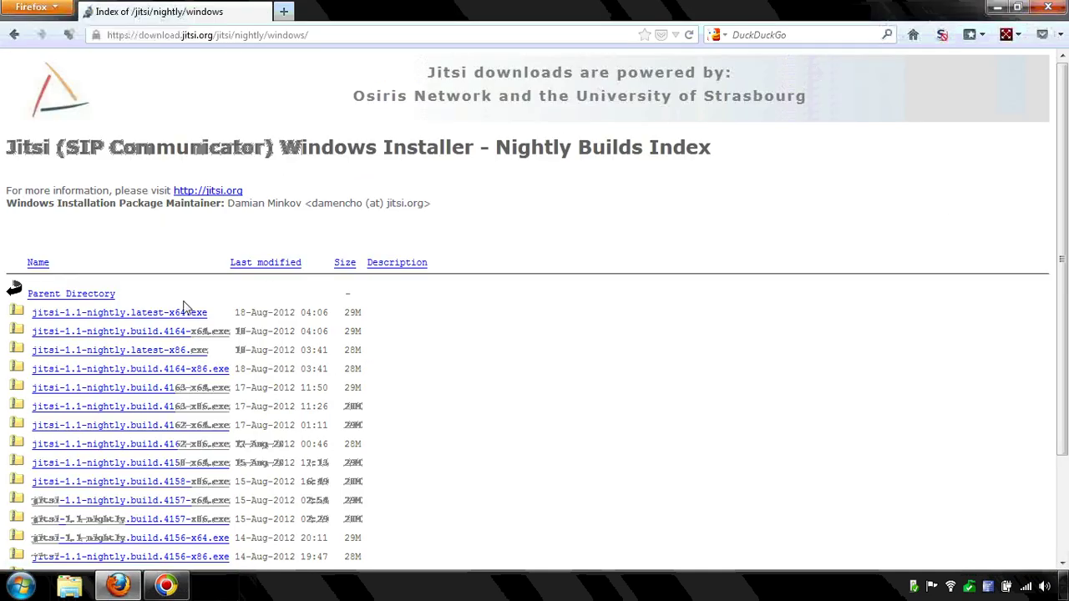
Save jitsi-1.1-nightly.latest-x64.exe from the nightly builds index to disk.
click(171, 315)
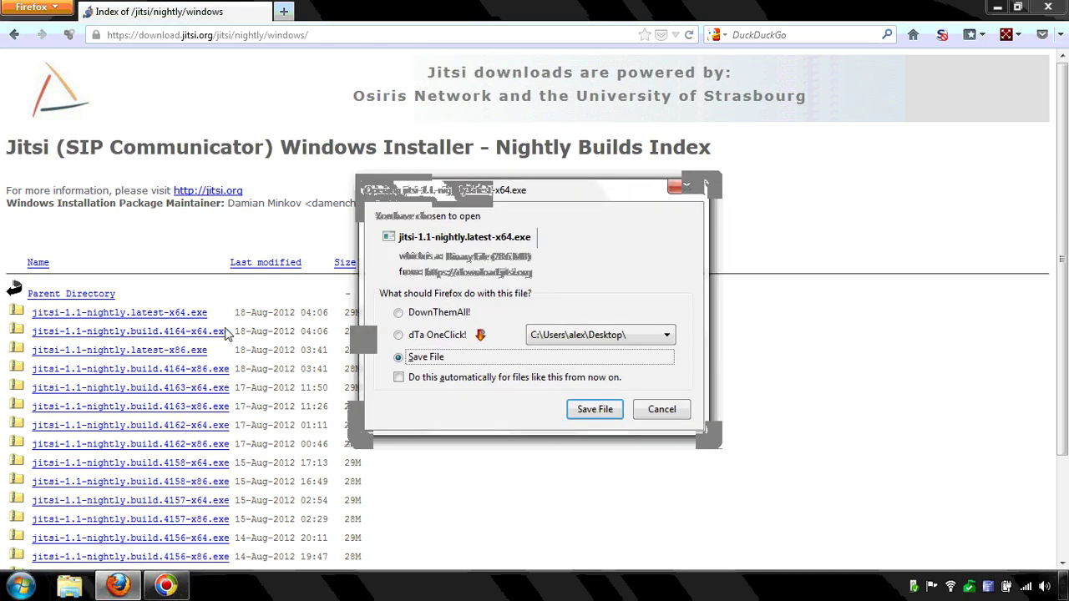
click(585, 408)
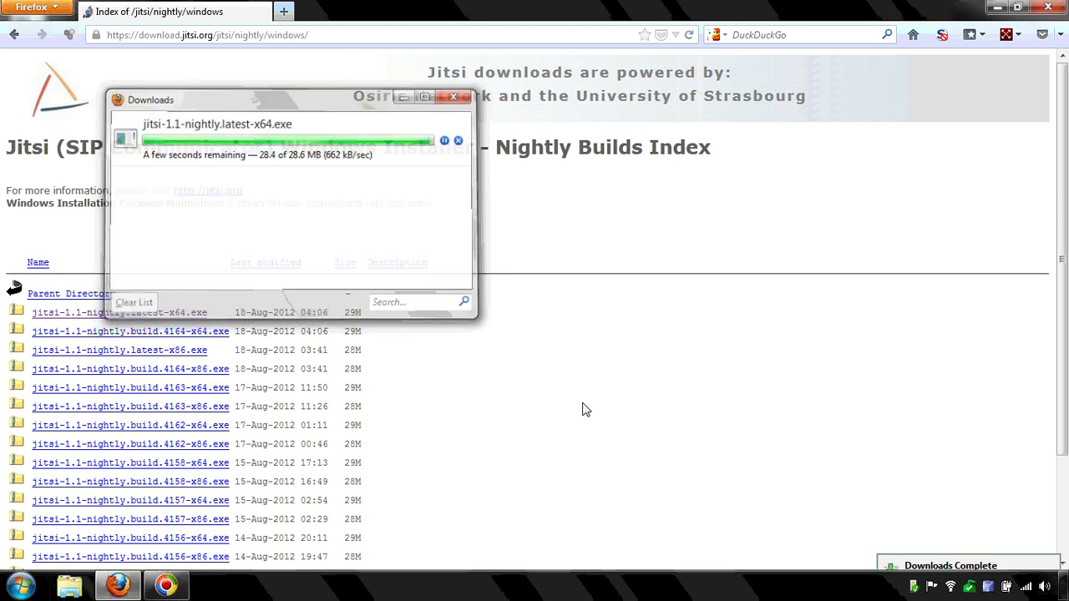
Minimize Firefox and run the Jitsi installer from the desktop, allowing it past the Security Warning.
click(996, 7)
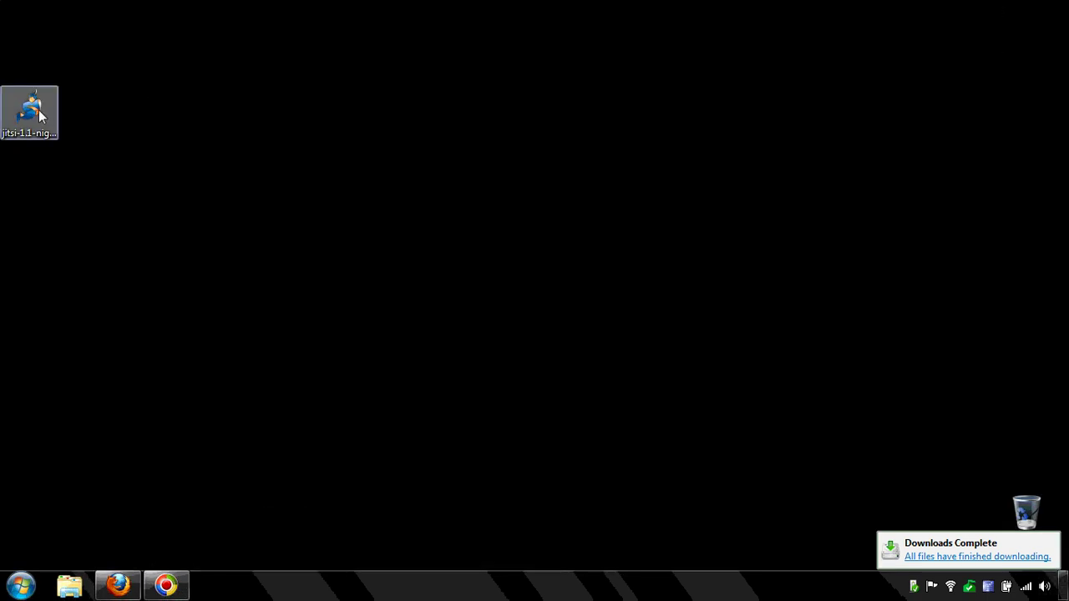
click(39, 112)
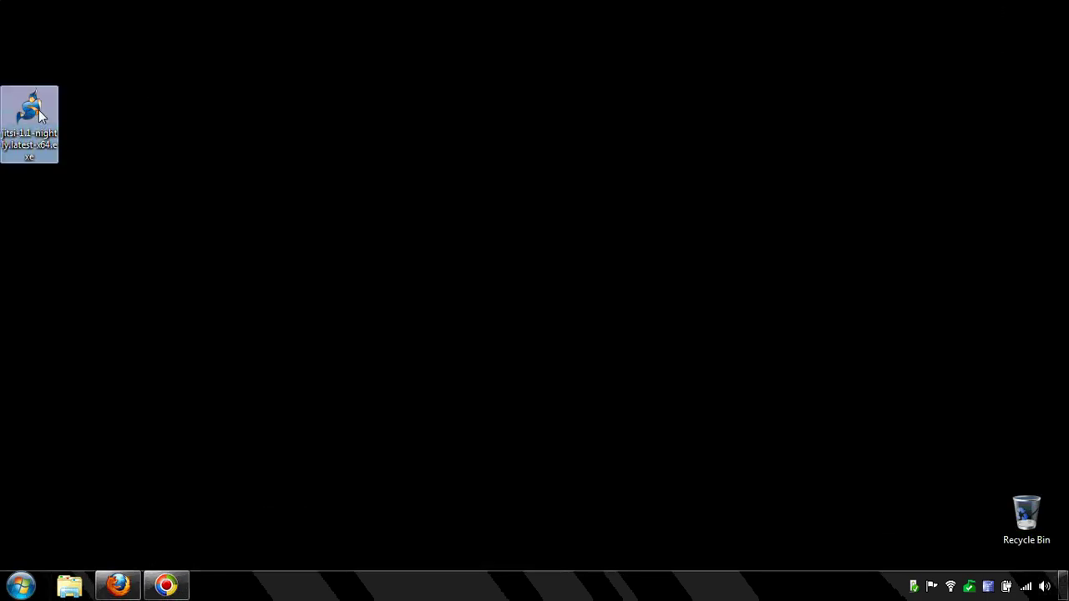
double_click(40, 113)
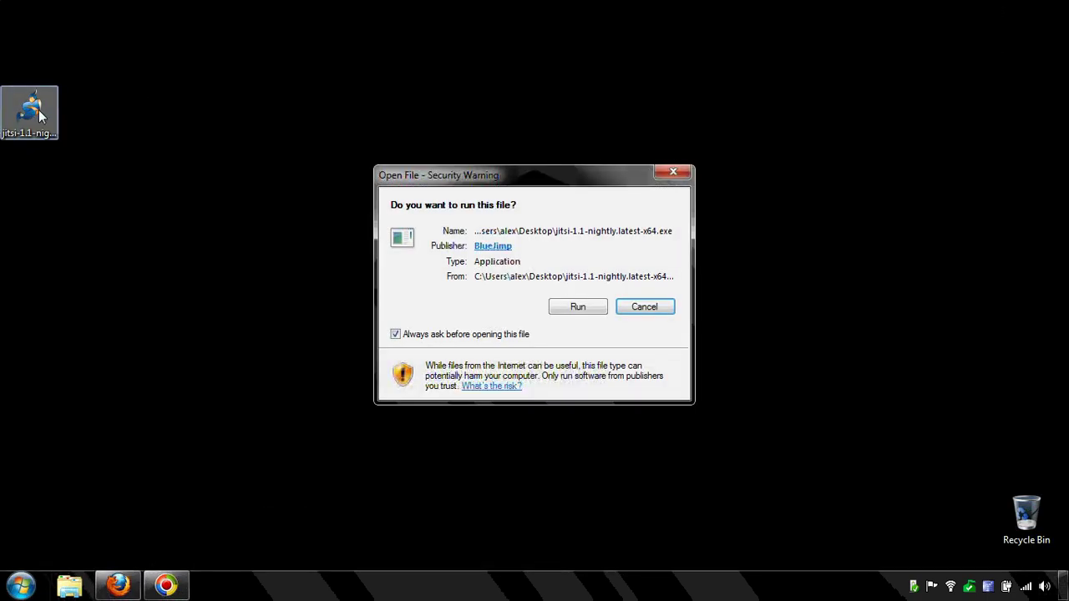
click(598, 314)
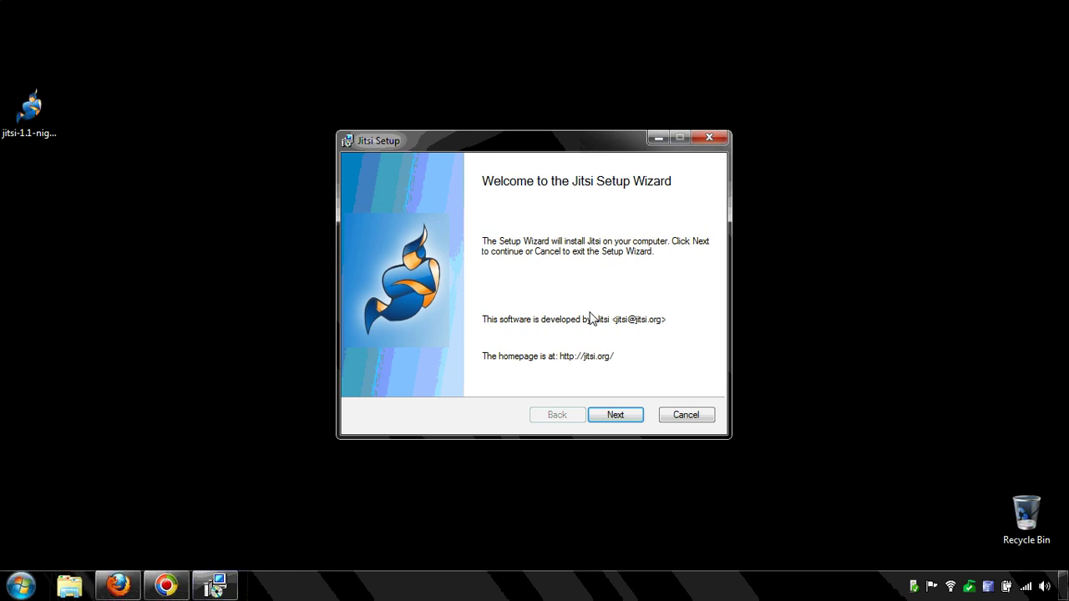
Move past the welcome page and accept the Jitsi license agreement.
click(637, 415)
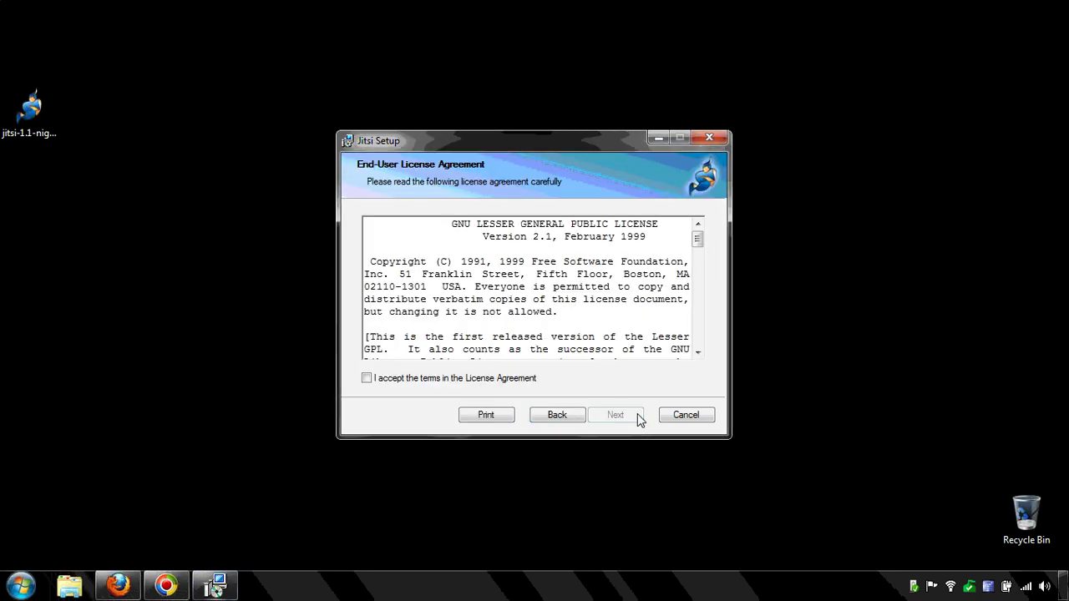
click(402, 380)
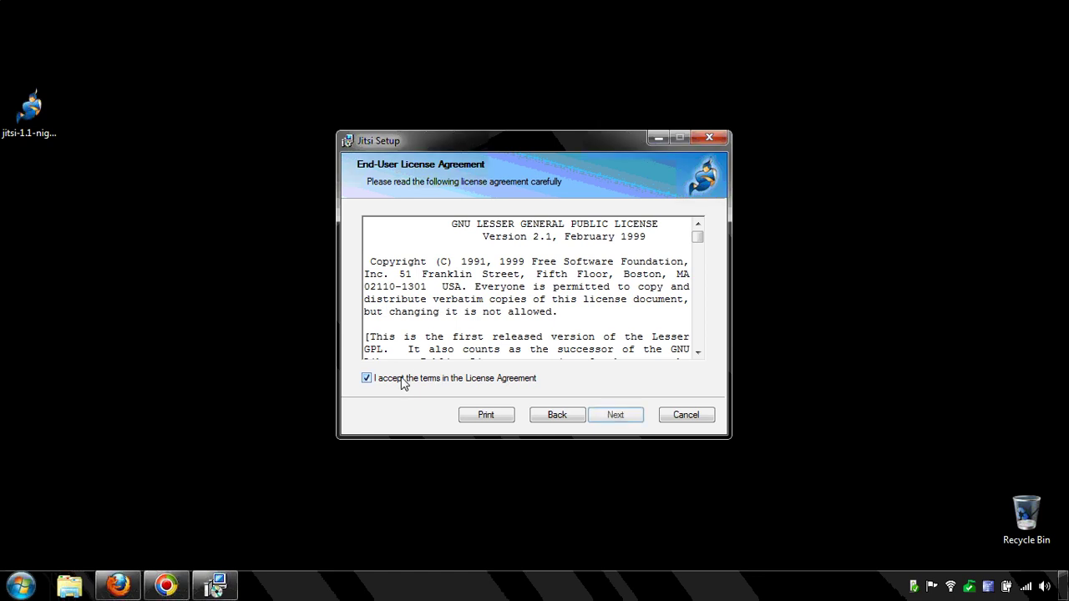
mouse_move(479, 227)
mouse_down()
mouse_move(615, 248)
mouse_move(662, 230)
mouse_up()
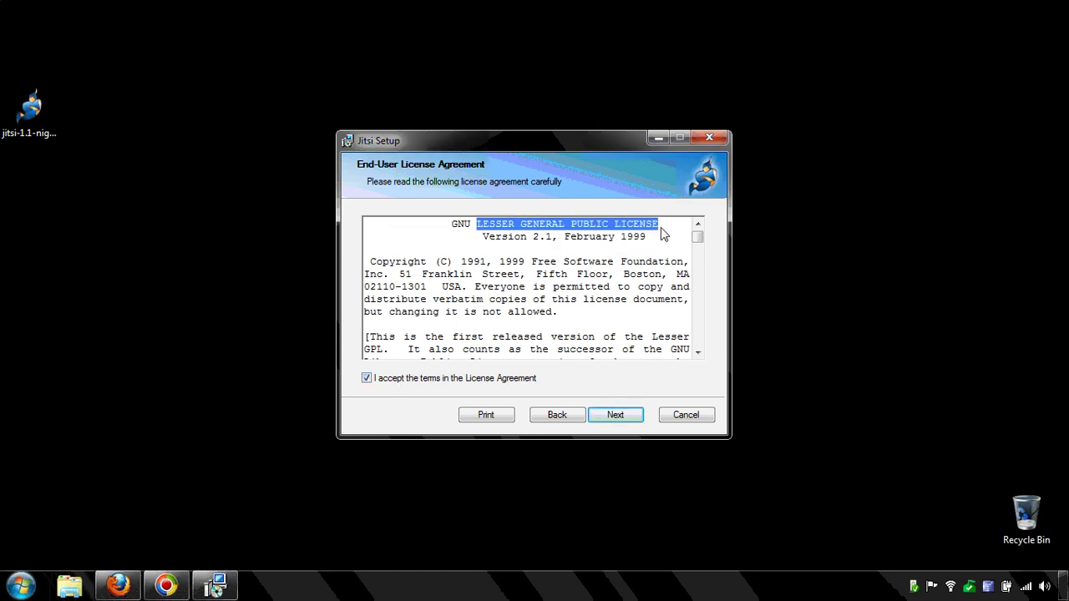
Keep C:\Program Files\Jitsi\ as the install folder and enable auto-start on restart.
click(630, 418)
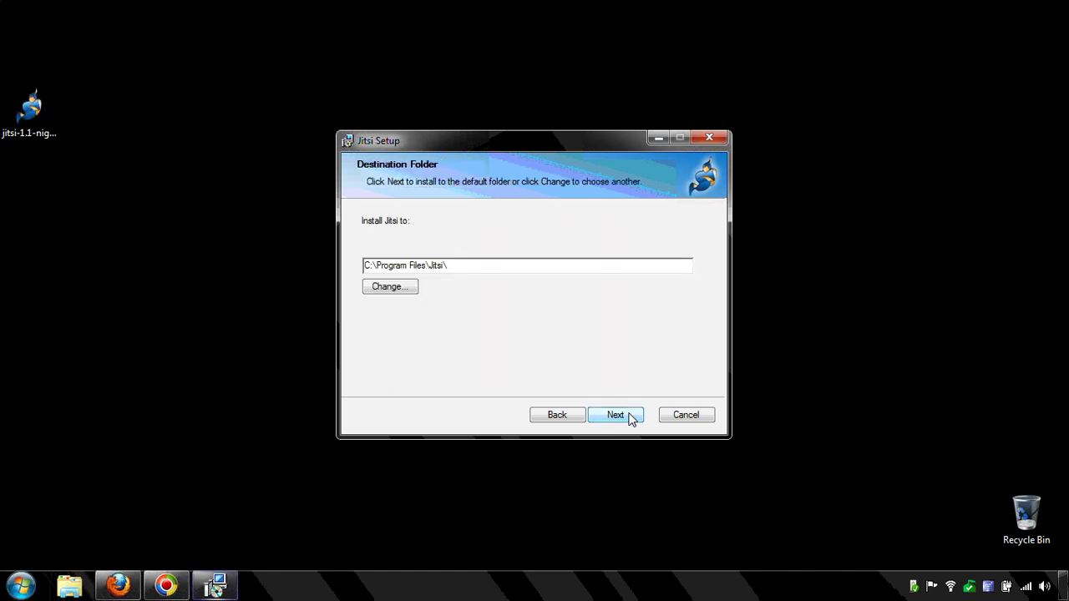
click(631, 416)
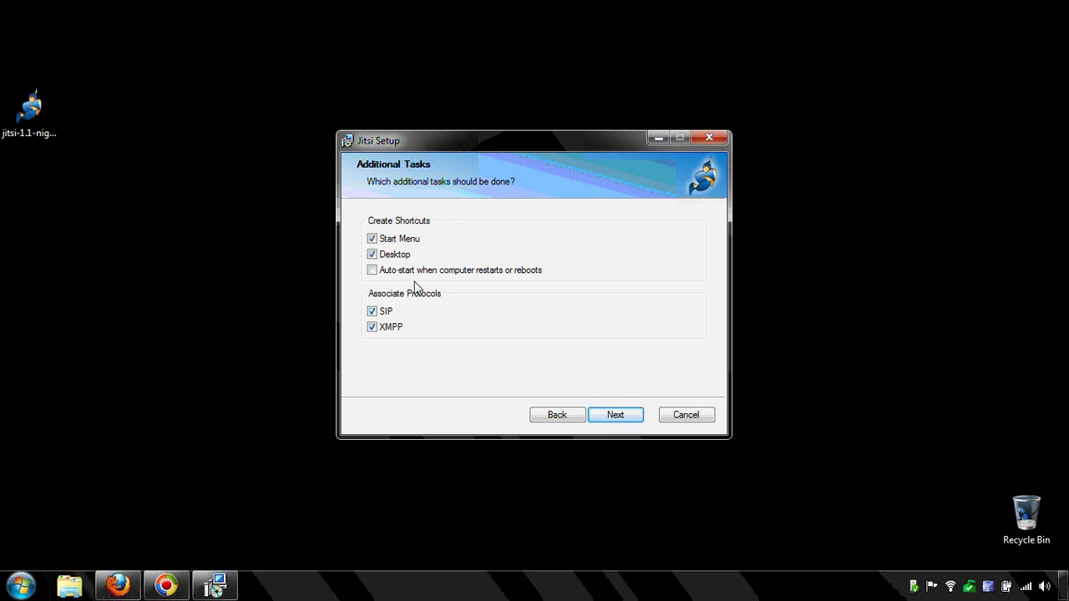
click(372, 271)
click(630, 416)
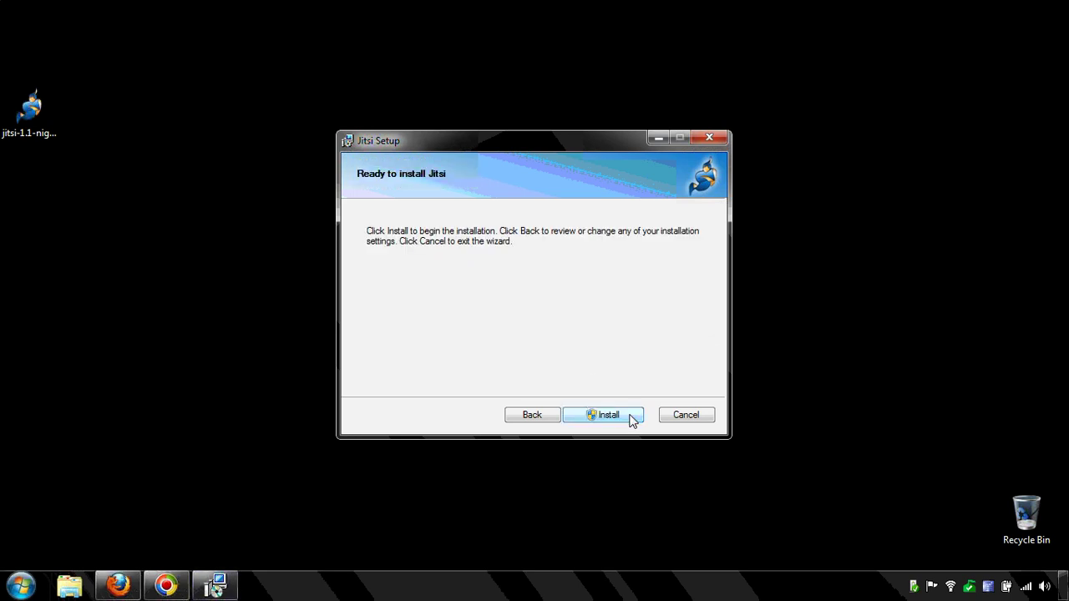
Install Jitsi, approving the permission prompt, until the Completed page appears.
click(631, 418)
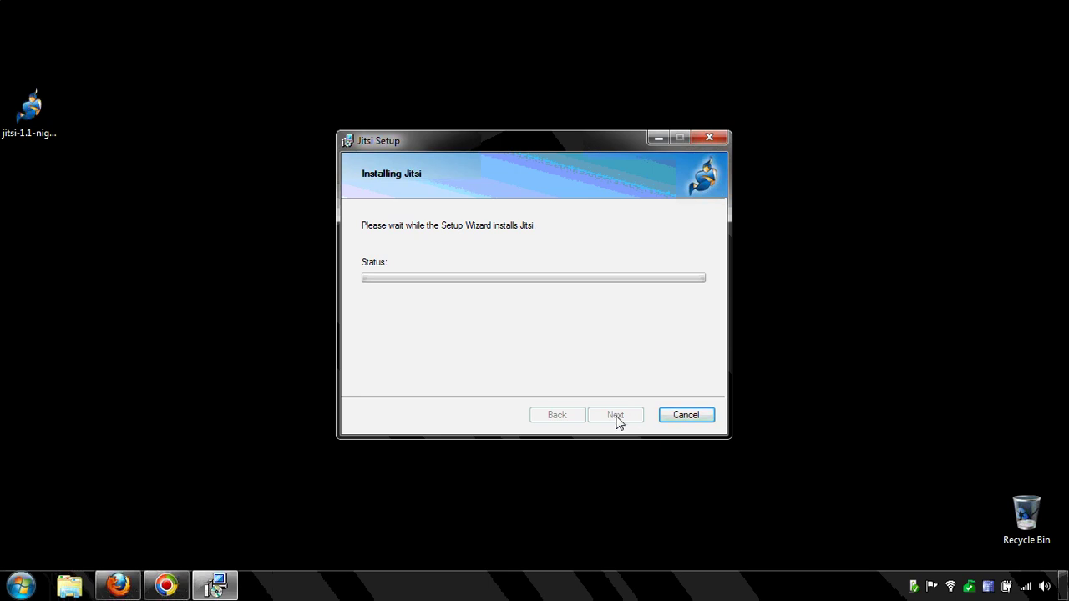
click(616, 312)
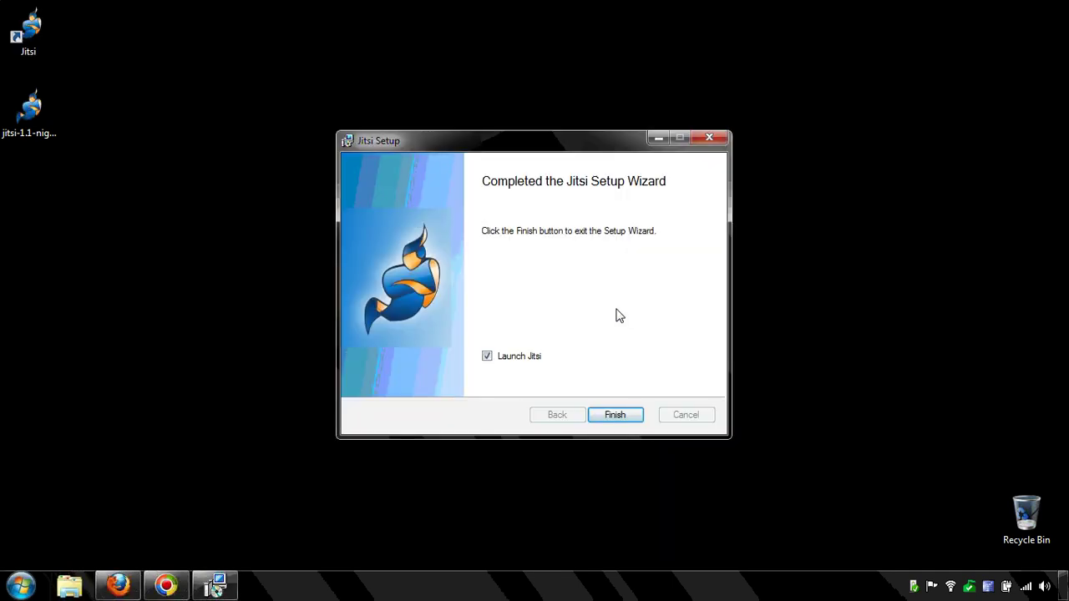
Finish setup to launch Jitsi, then sign in with the Google Talk username and password.
click(632, 422)
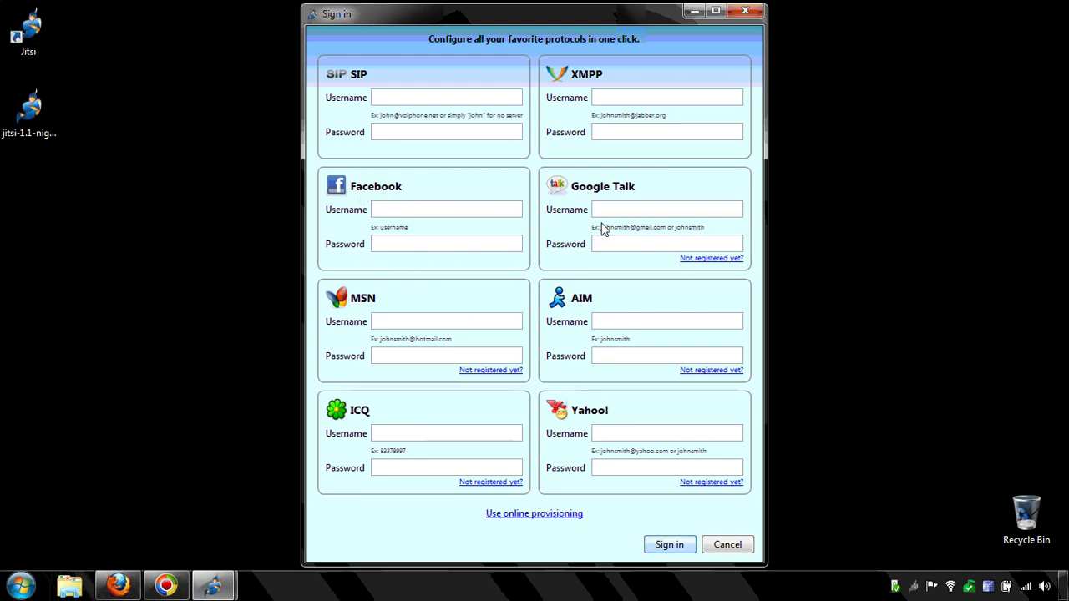
click(625, 211)
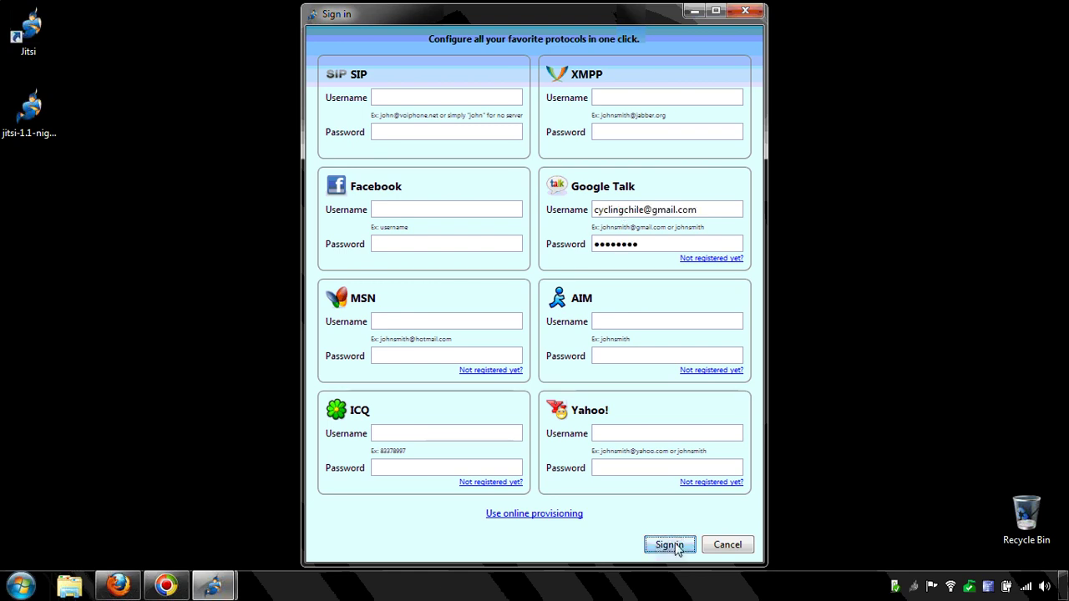
click(671, 545)
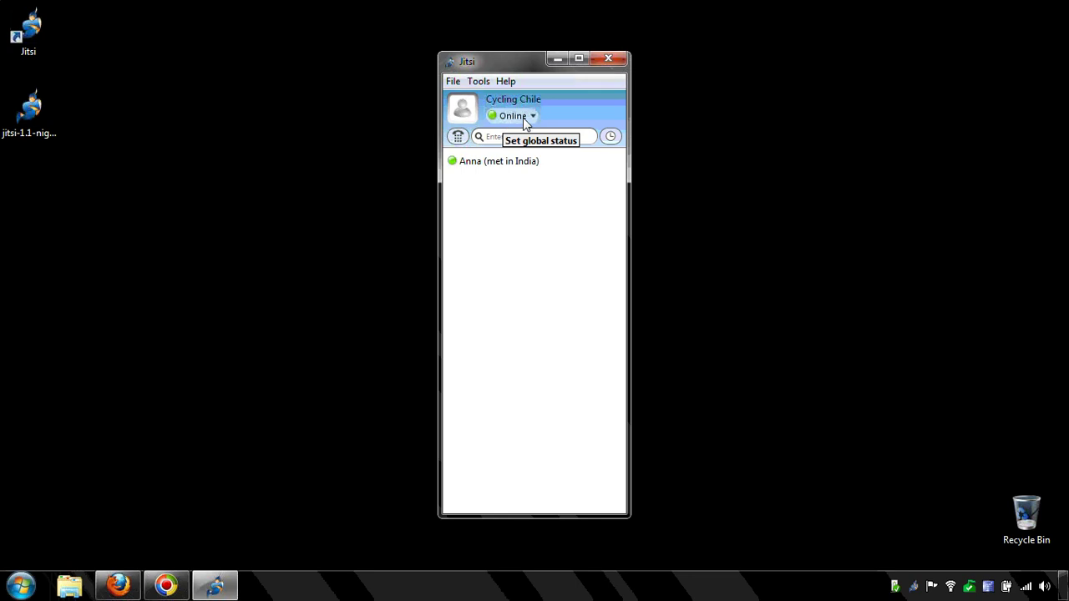
mouse_move(514, 163)
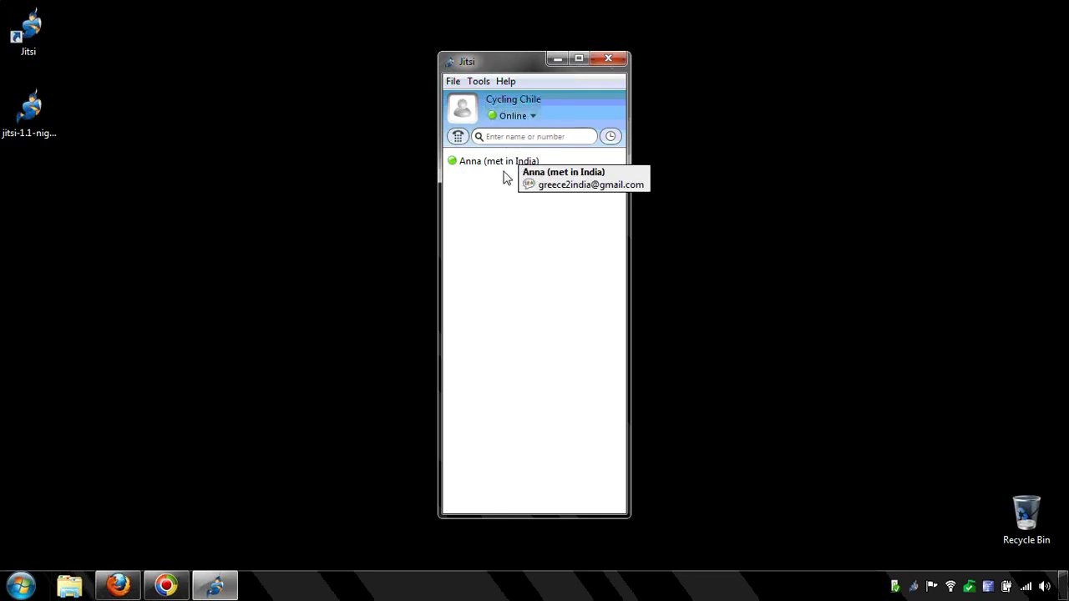